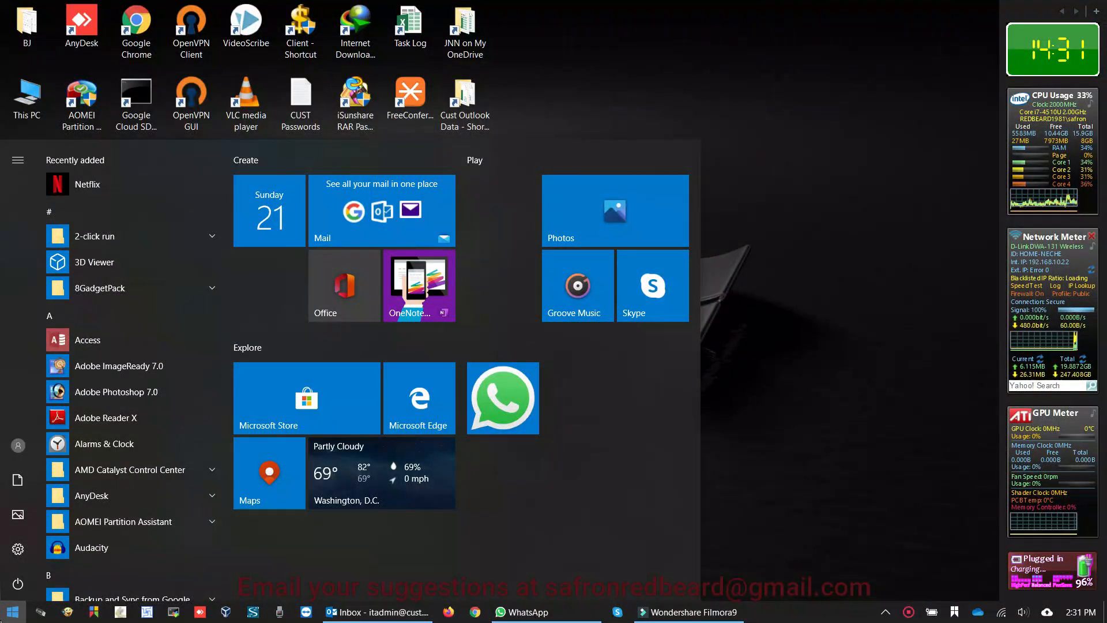
Close the open Start menu, reopen it and launch Settings from the gear icon.
{"action": "left_click", "coordinate": [789, 268]}
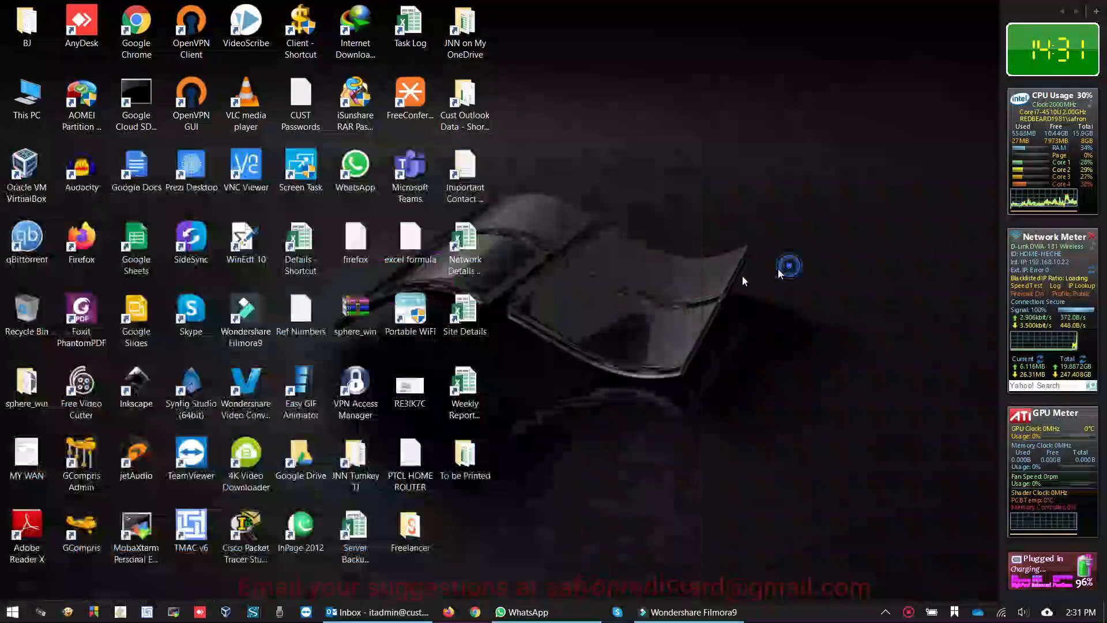
{"action": "left_click", "coordinate": [11, 613]}
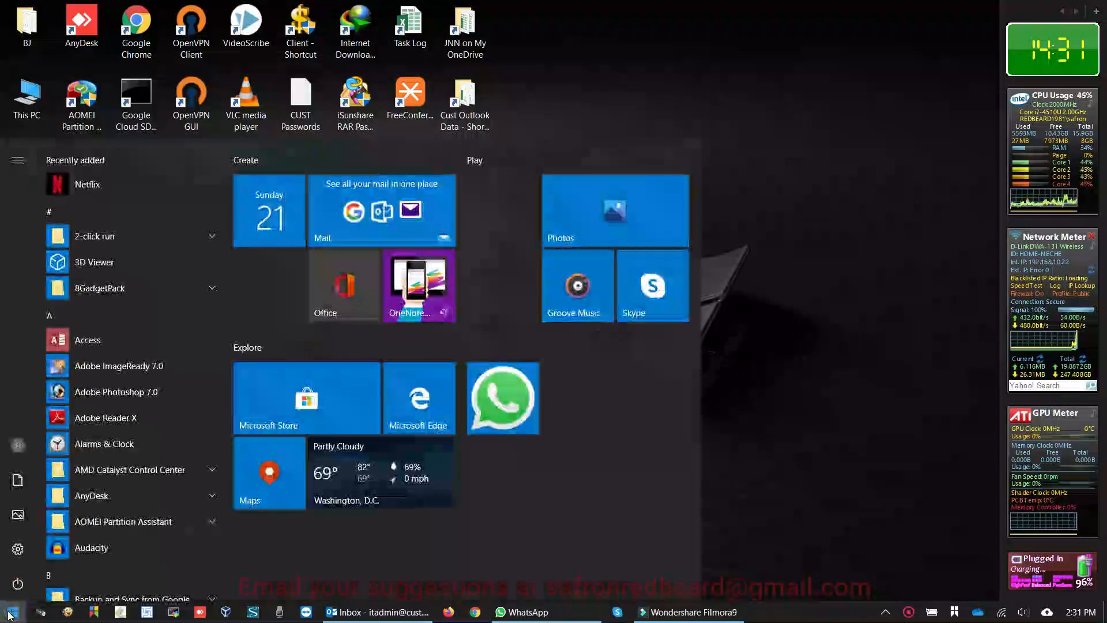
{"action": "left_click", "coordinate": [23, 553]}
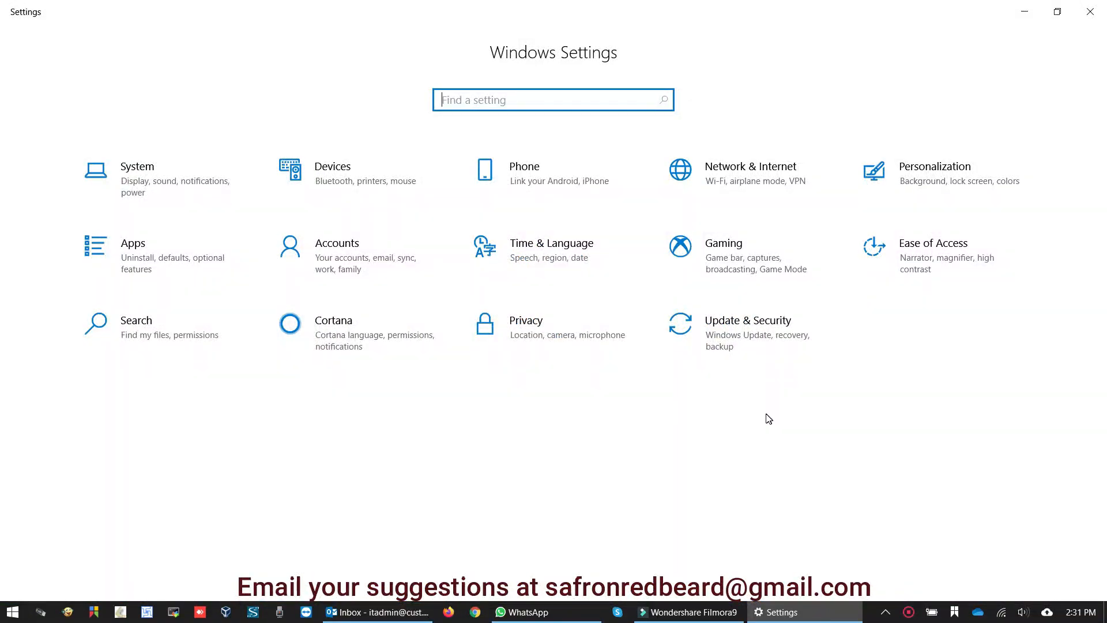
Go to Network & Internet > VPN and remove the CUSTVPN2 connection.
{"action": "left_click", "coordinate": [743, 174]}
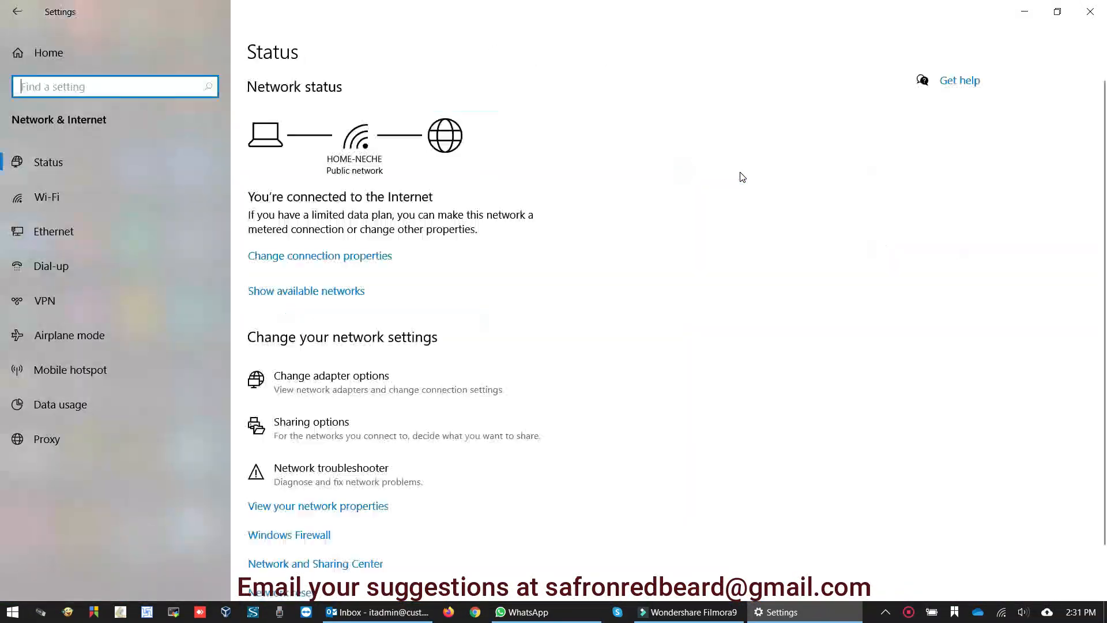
{"action": "left_click", "coordinate": [81, 309]}
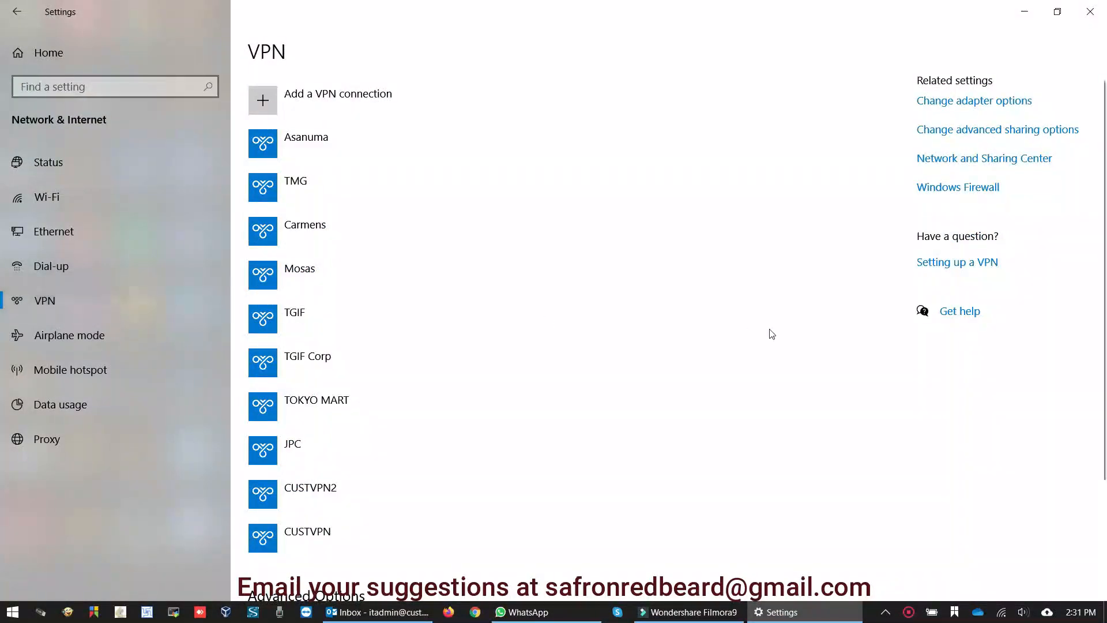
{"action": "scroll", "coordinate": [485, 422], "scroll_direction": "down", "scroll_amount": 3}
{"action": "left_click", "coordinate": [321, 320]}
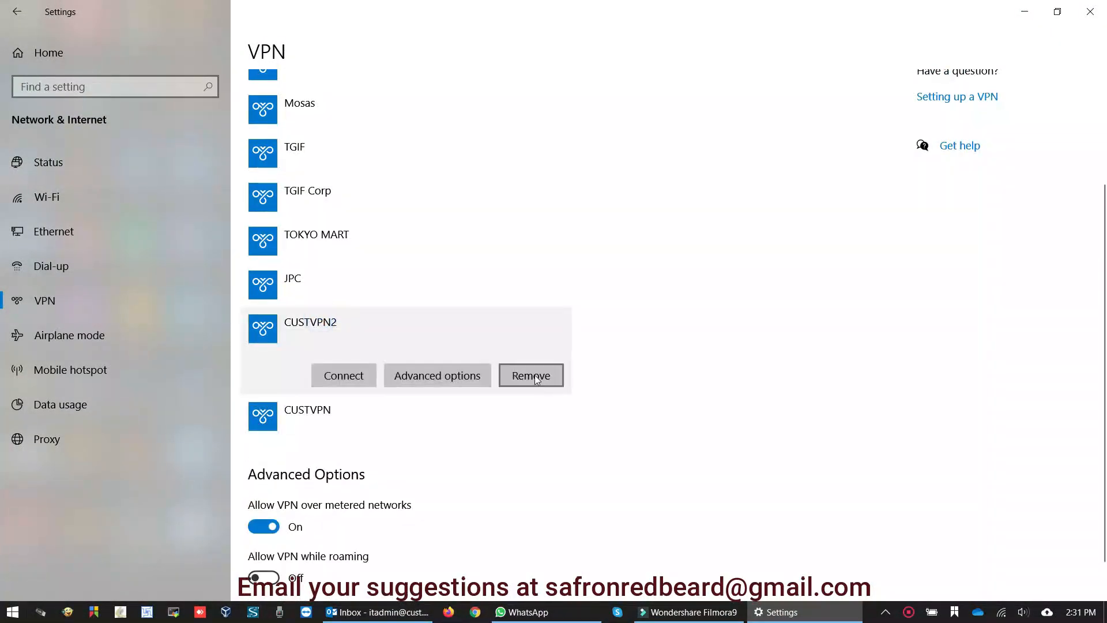
{"action": "left_click", "coordinate": [536, 379]}
{"action": "left_click", "coordinate": [637, 339]}
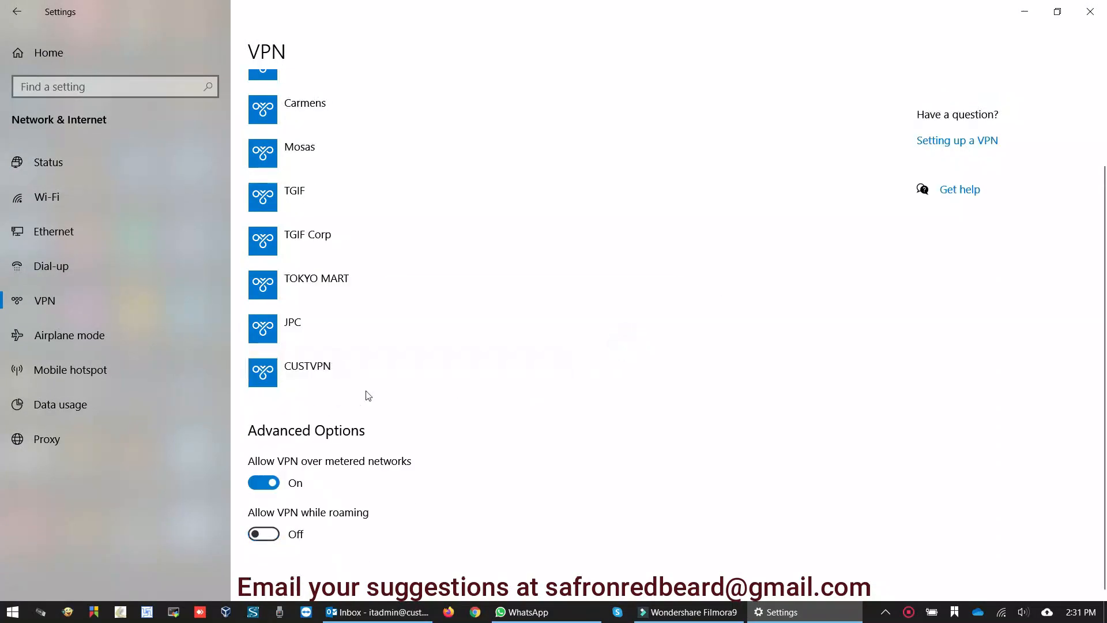
Remove the old CUSTVPN connection and begin adding a new VPN connection.
{"action": "left_click", "coordinate": [483, 388]}
{"action": "left_click", "coordinate": [531, 419]}
{"action": "left_click", "coordinate": [637, 385]}
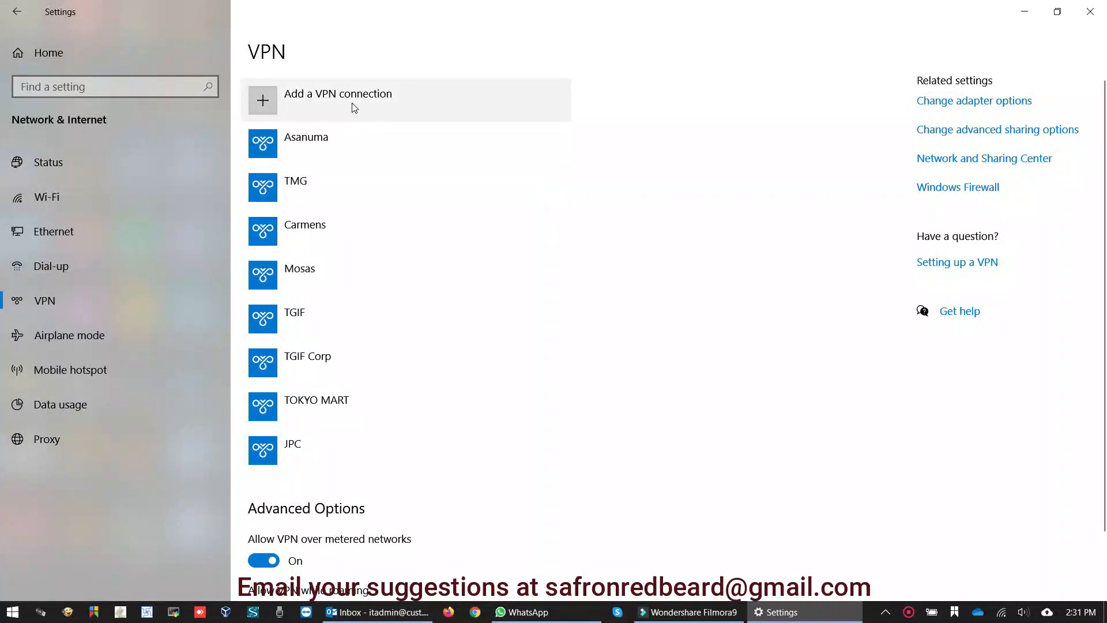
{"action": "left_click", "coordinate": [353, 103]}
Fill the new VPN form with Windows (built-in) provider, name CUSTVPN and server vpn.cust.edu.pk.
{"action": "left_click", "coordinate": [355, 121]}
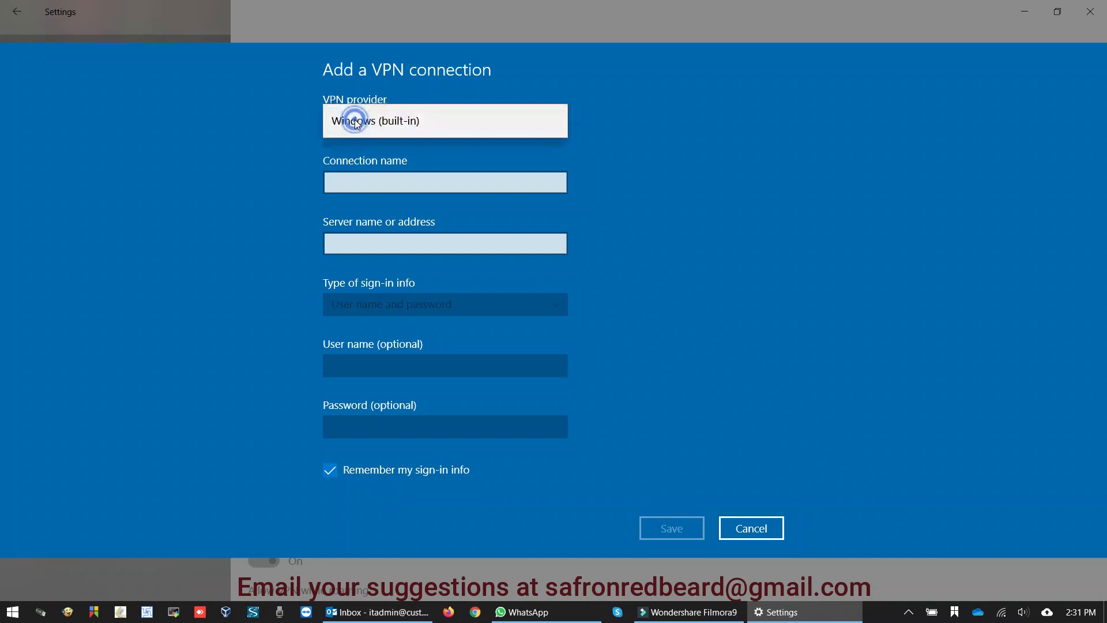
{"action": "left_click", "coordinate": [412, 123]}
{"action": "left_click", "coordinate": [371, 154]}
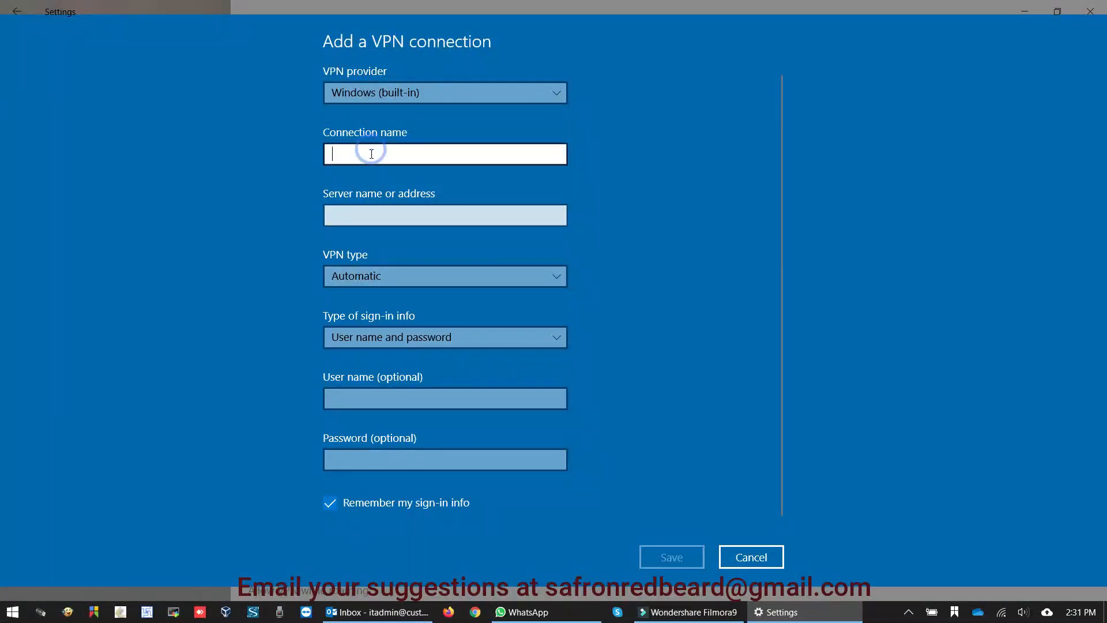
{"action": "type", "text": "CUS"}
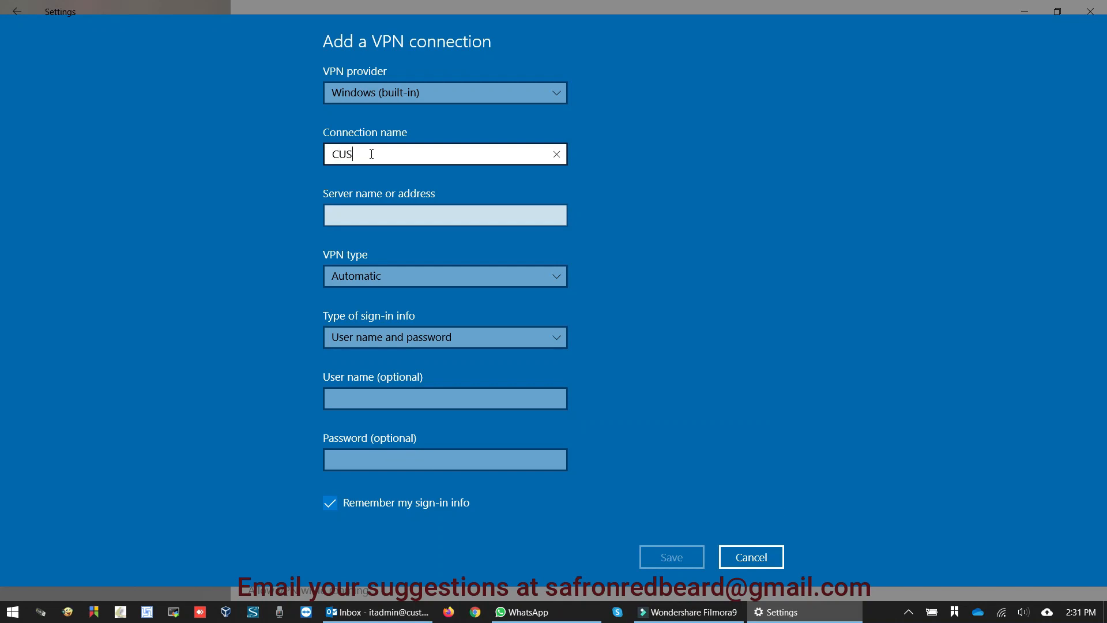
{"action": "type", "text": "TVPN"}
{"action": "left_click", "coordinate": [376, 215]}
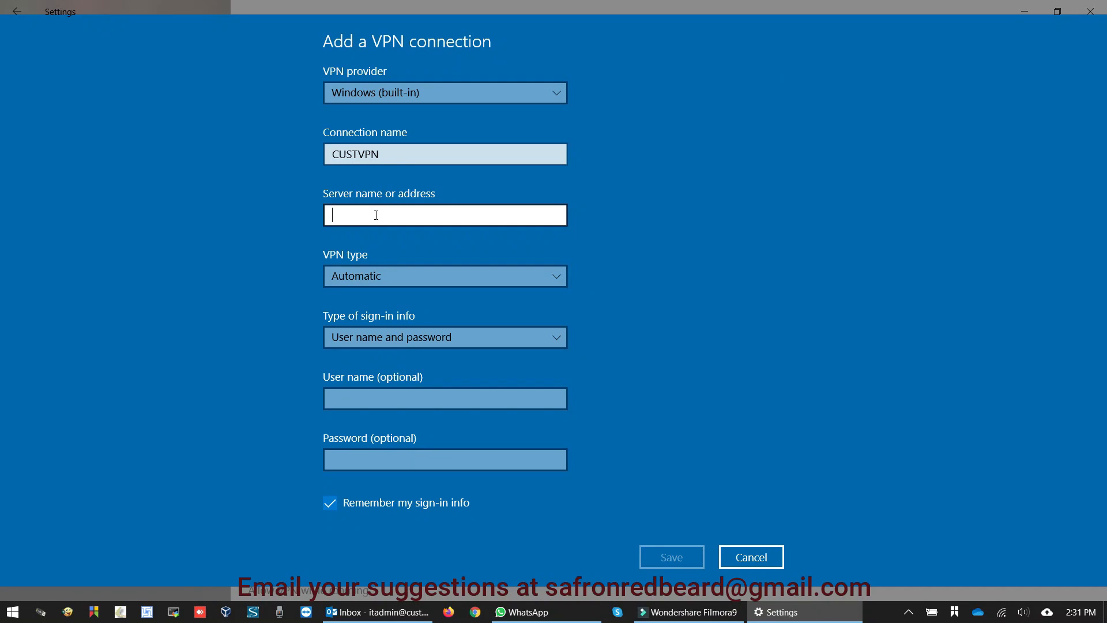
{"action": "type", "text": "vpn.c"}
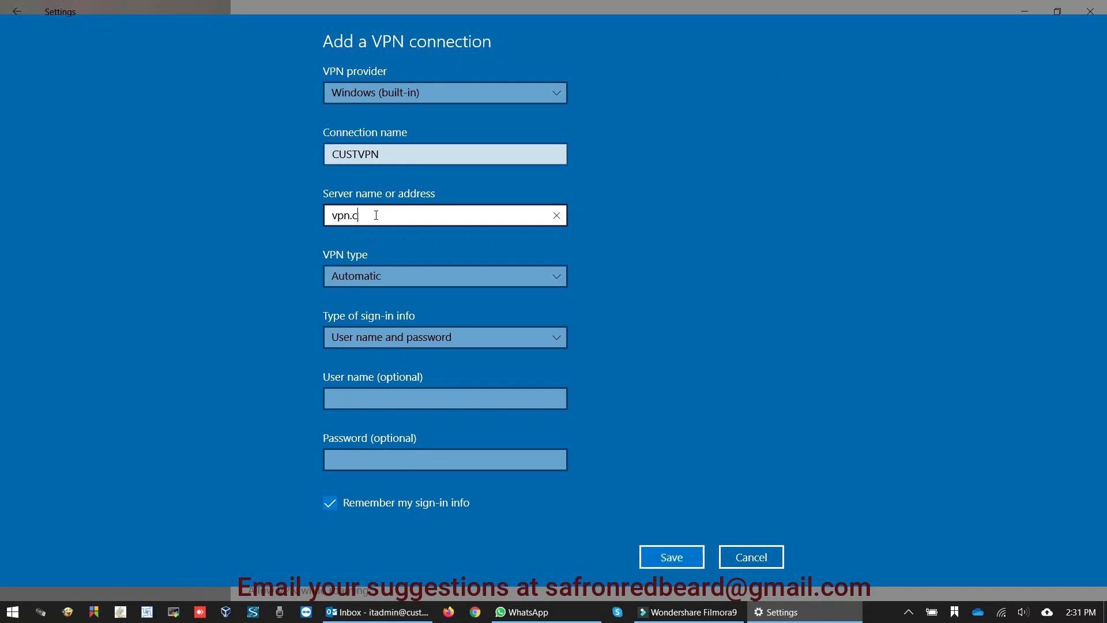
{"action": "type", "text": "ust.edu.pk"}
{"action": "left_click", "coordinate": [385, 400]}
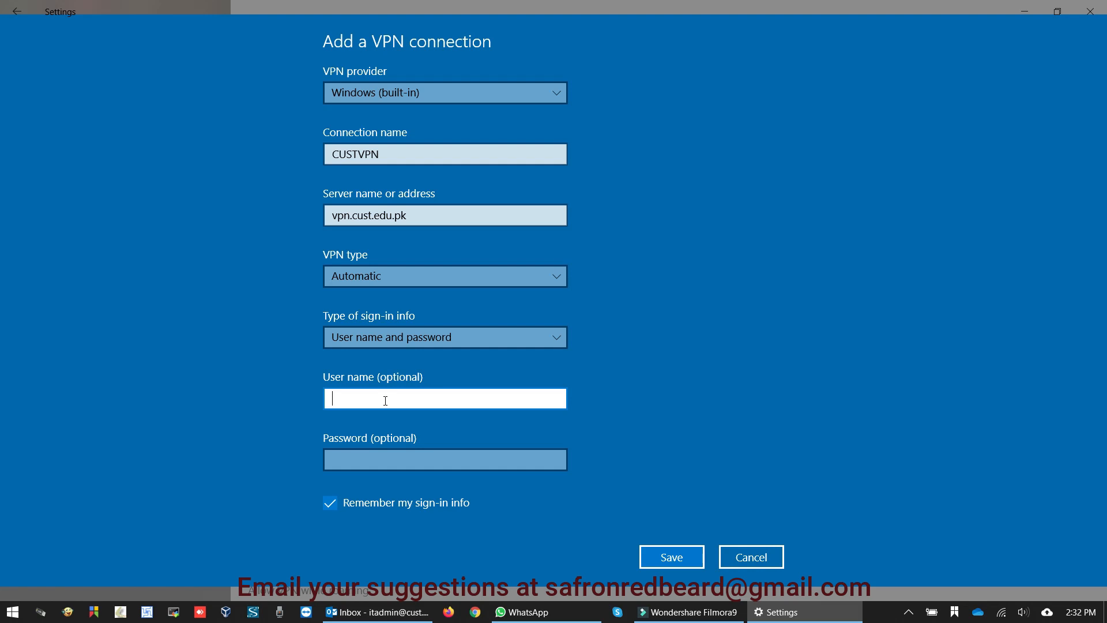
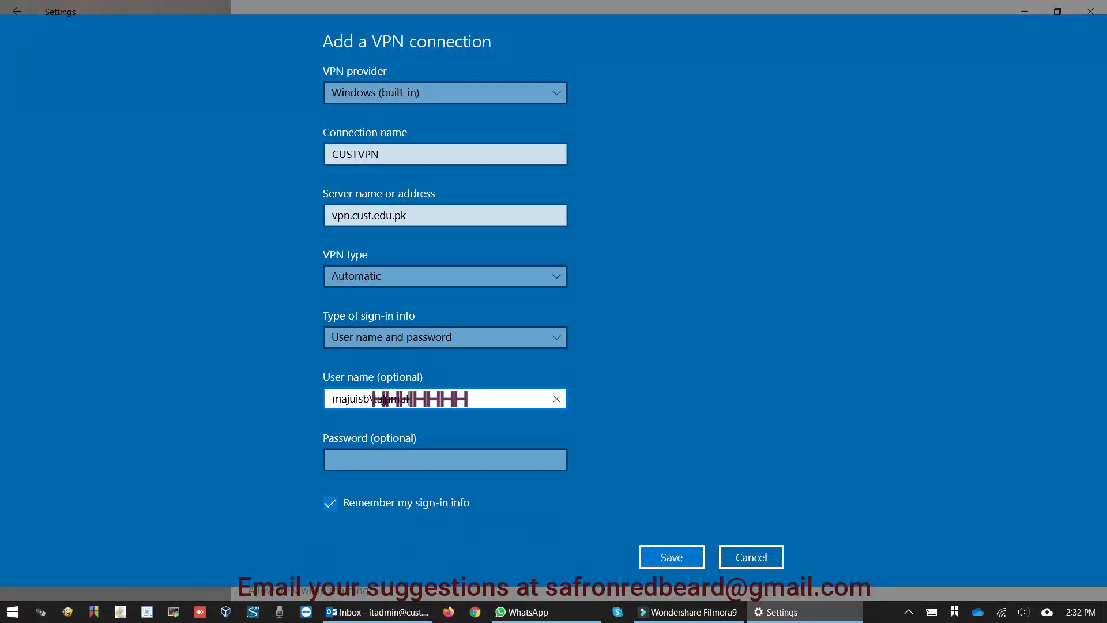
Enter the account user name, then attempt the password and clear the mistyped entries.
{"action": "key", "text": "Tab"}
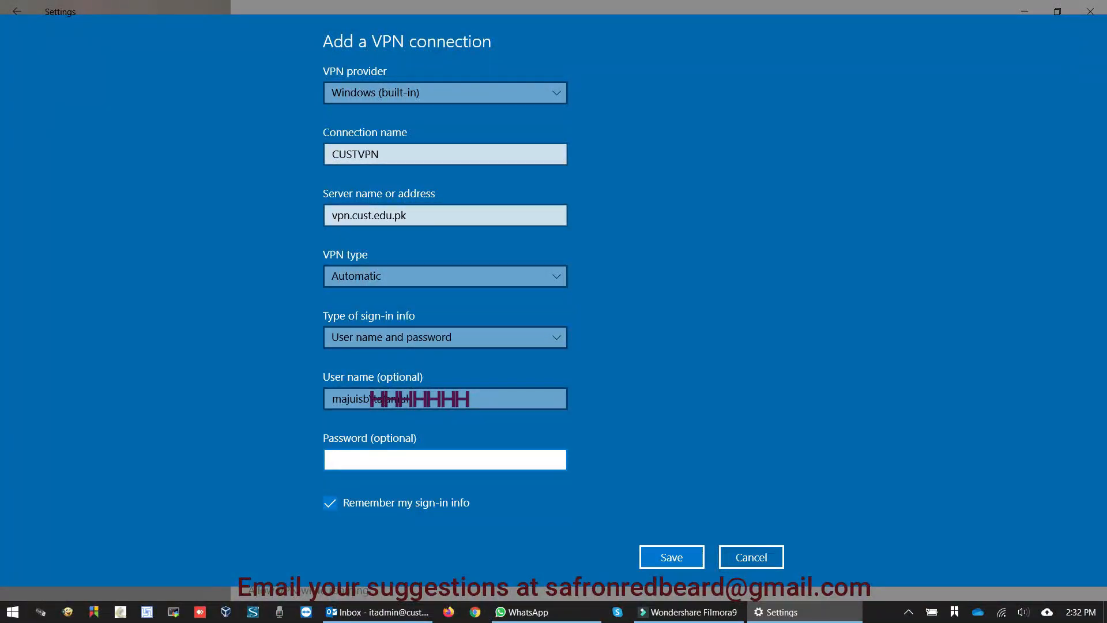
{"action": "key", "text": "BackSpace"}
{"action": "key", "text": "BackSpace"}
{"action": "key", "text": "BackSpace"}
{"action": "key", "text": "BackSpace"}
{"action": "key", "text": "BackSpace"}
{"action": "key", "text": "BackSpace"}
{"action": "key", "text": "BackSpace"}
{"action": "key", "text": "BackSpace"}
Open Notepad via Run to note the account e-mail, then type the VPN password.
{"action": "key", "text": "super+r"}
{"action": "type", "text": "nt"}
{"action": "key", "text": "BackSpace"}
{"action": "key", "text": "BackSpace"}
{"action": "type", "text": "notepad"}
{"action": "key", "text": "Return"}
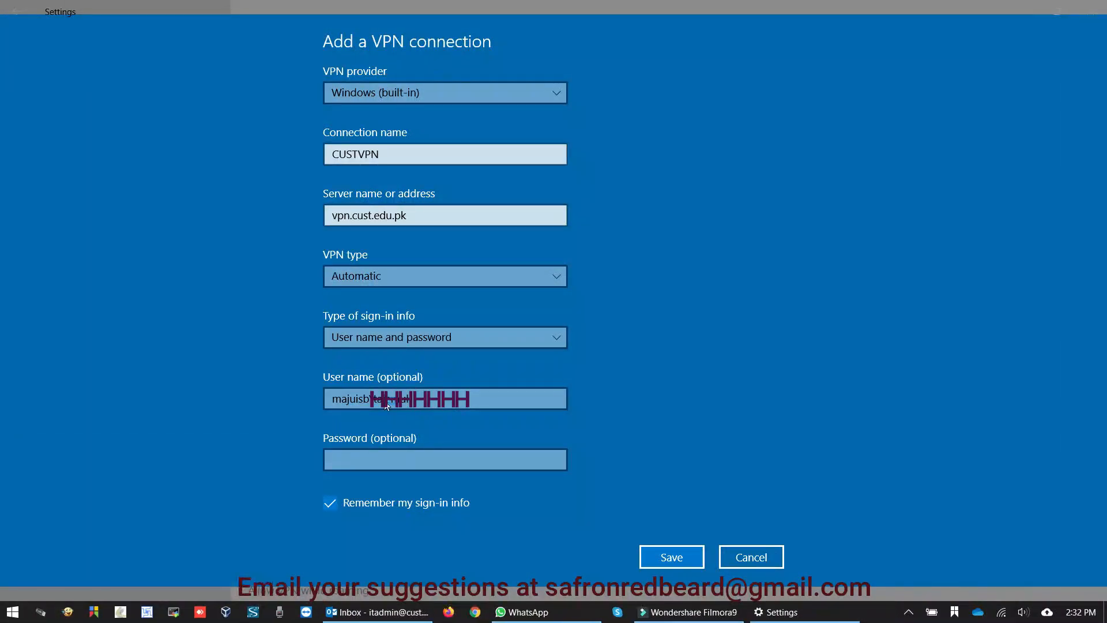
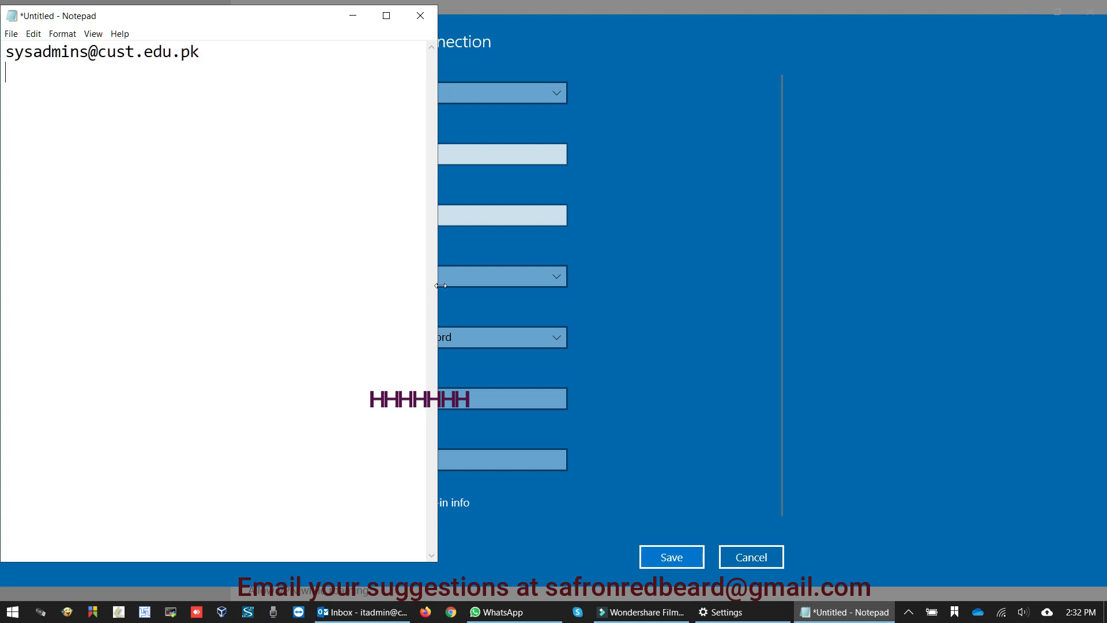
{"action": "left_click", "coordinate": [353, 19]}
{"action": "type", "text": "•••••••"}
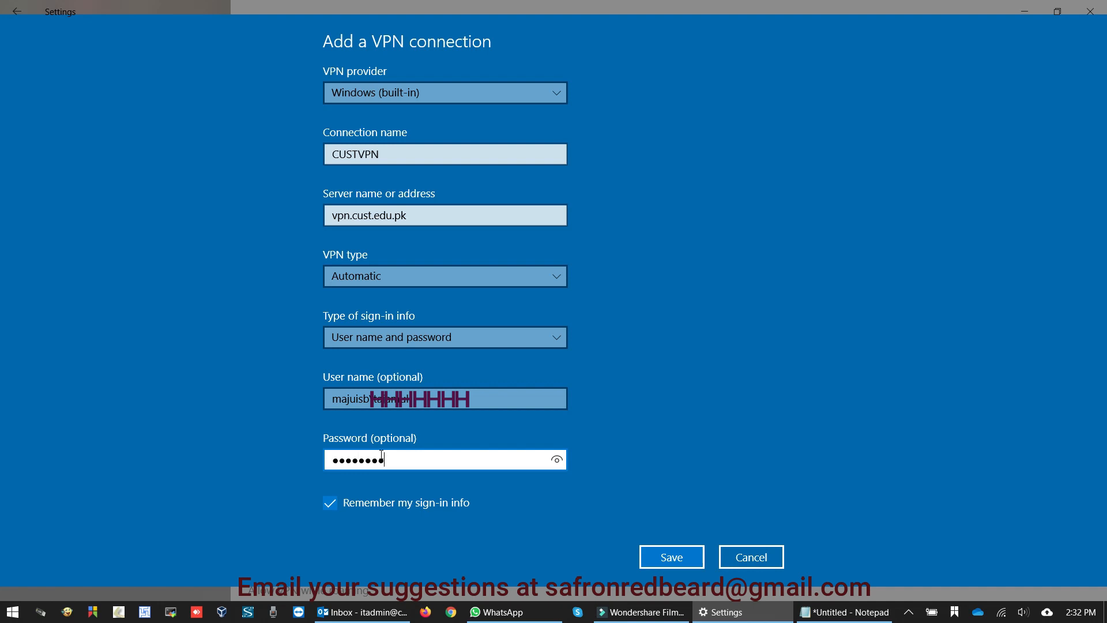
Save the CUSTVPN connection, then select it and connect until it shows Connected.
{"action": "left_click", "coordinate": [680, 561]}
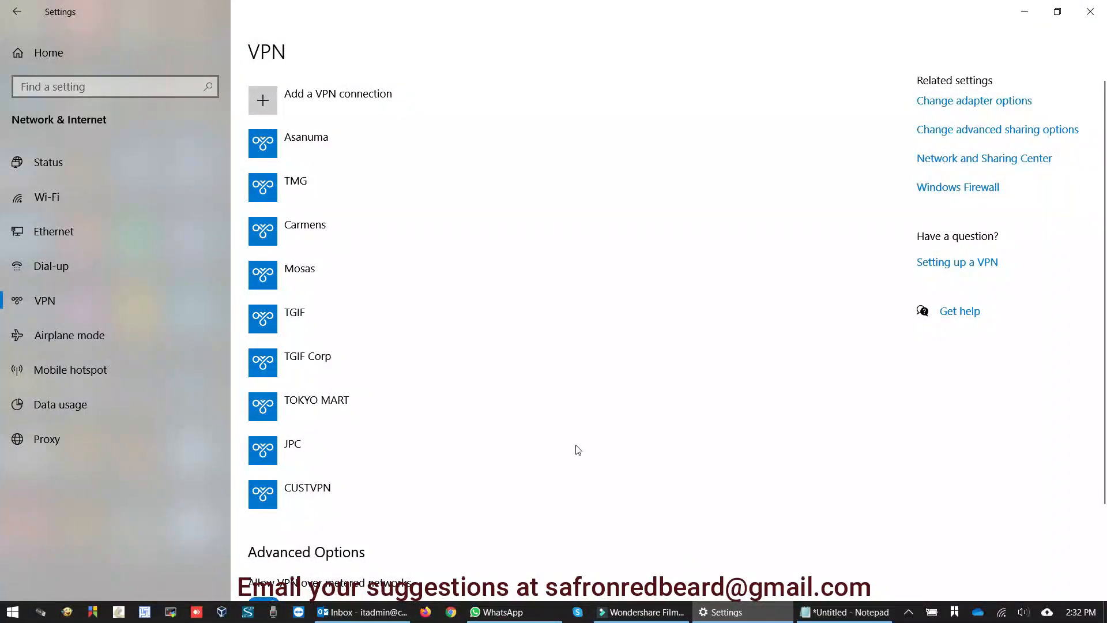
{"action": "left_click", "coordinate": [369, 494]}
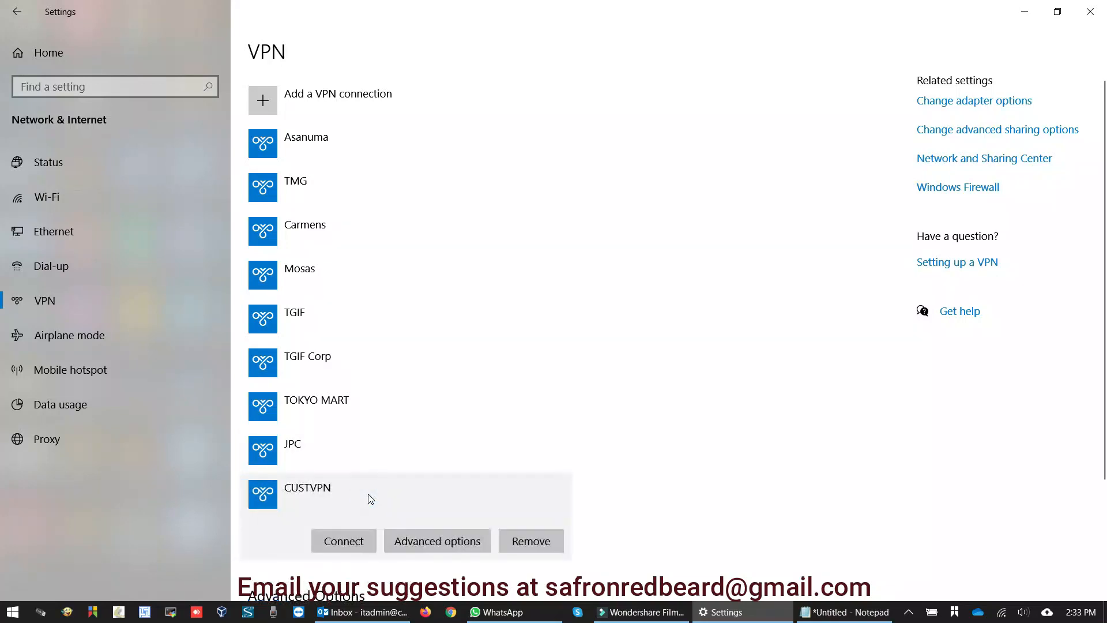
{"action": "left_click", "coordinate": [344, 541]}
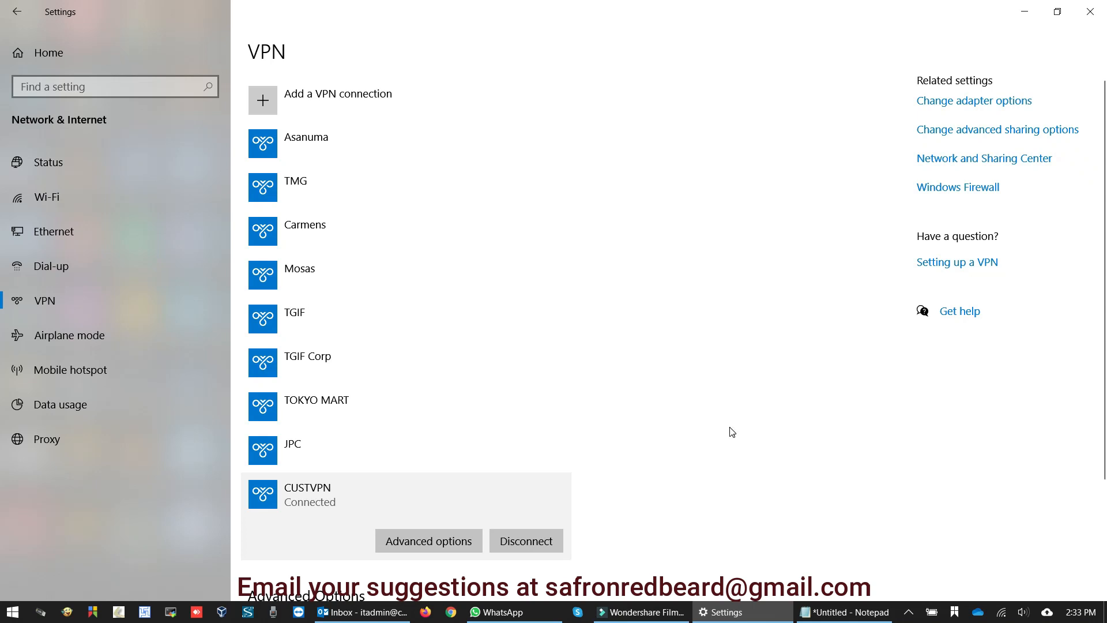
Open Command Prompt via Run and ping 172.16.0.17, getting all four replies.
{"action": "key", "text": "super+r"}
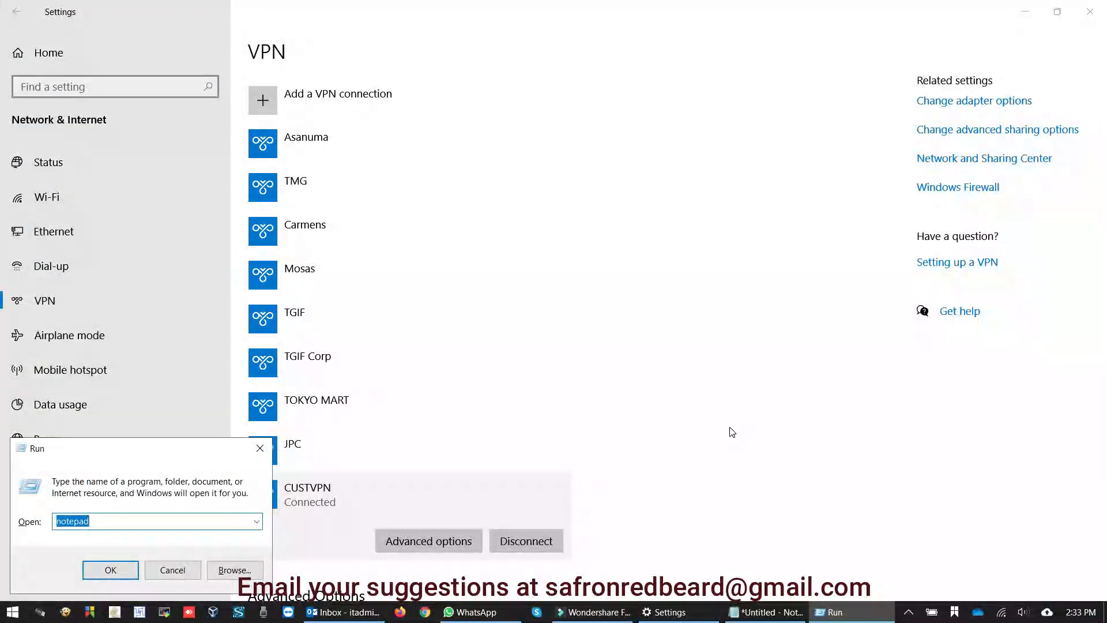
{"action": "type", "text": "cmd"}
{"action": "key", "text": "Return"}
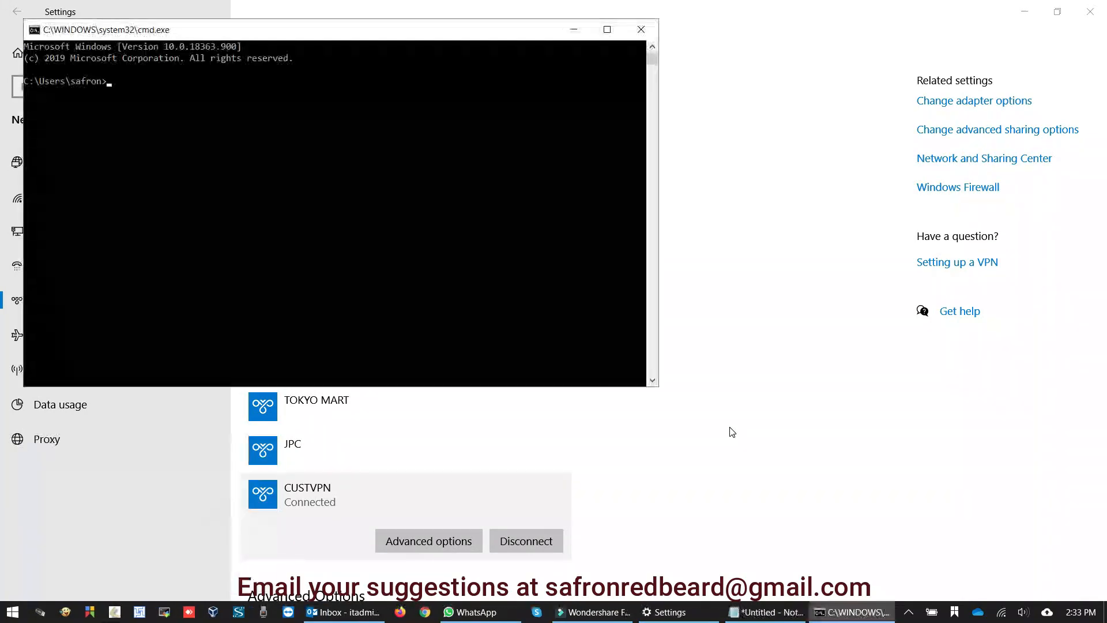
{"action": "type", "text": "ping 172.16.0.17"}
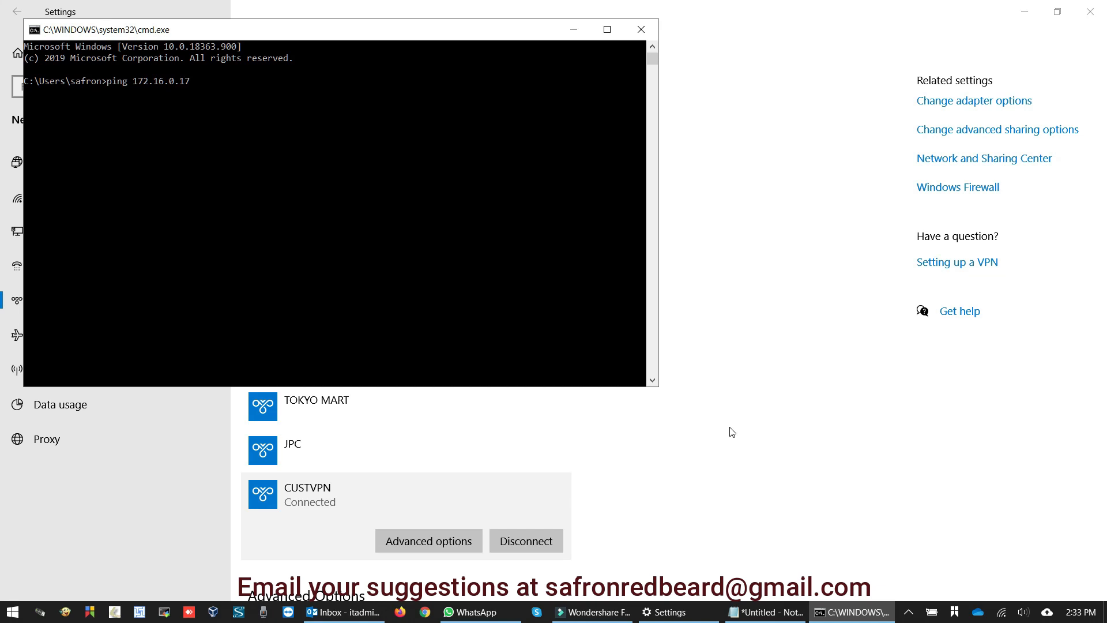
{"action": "key", "text": "Return"}
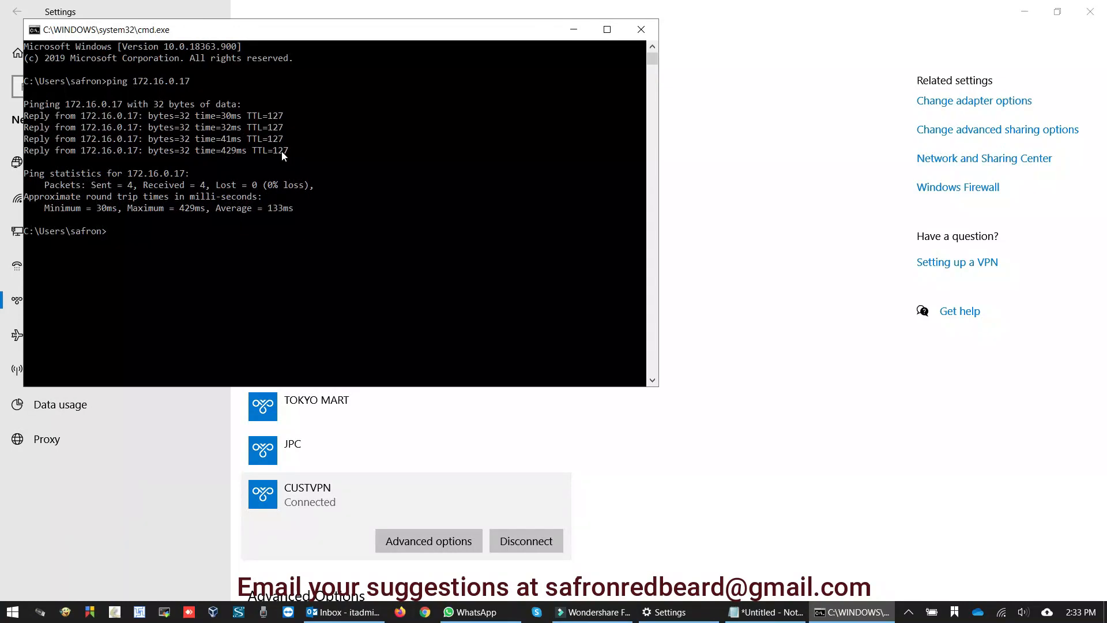
Ping 8.8.8.8, which times out, and minimize the console.
{"action": "type", "text": "ping 8.8.8.8"}
{"action": "key", "text": "Return"}
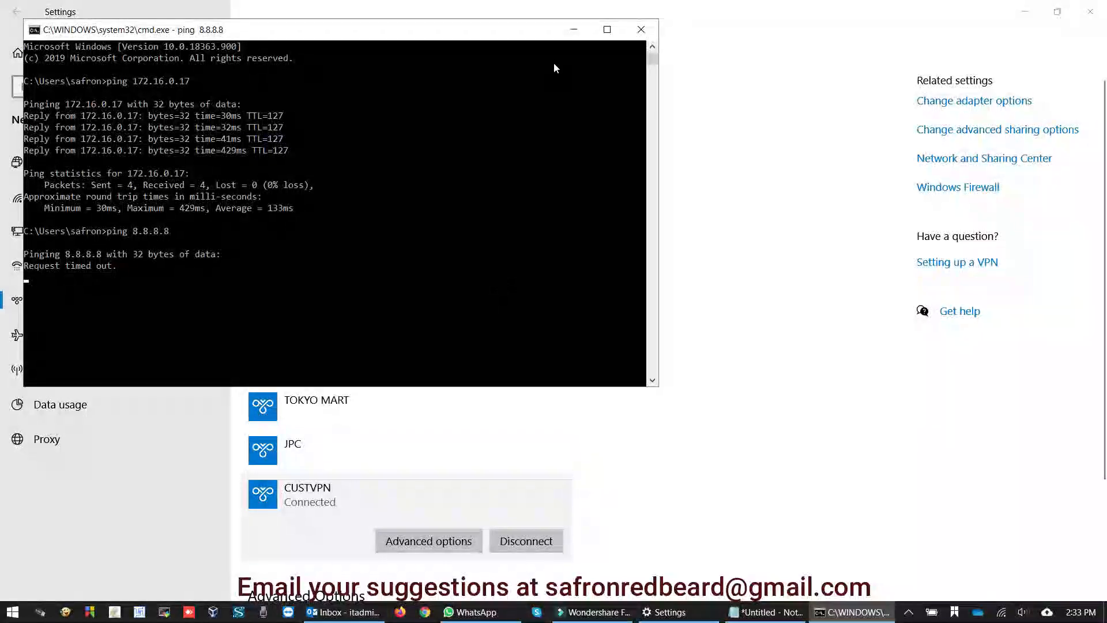
{"action": "left_click", "coordinate": [575, 30]}
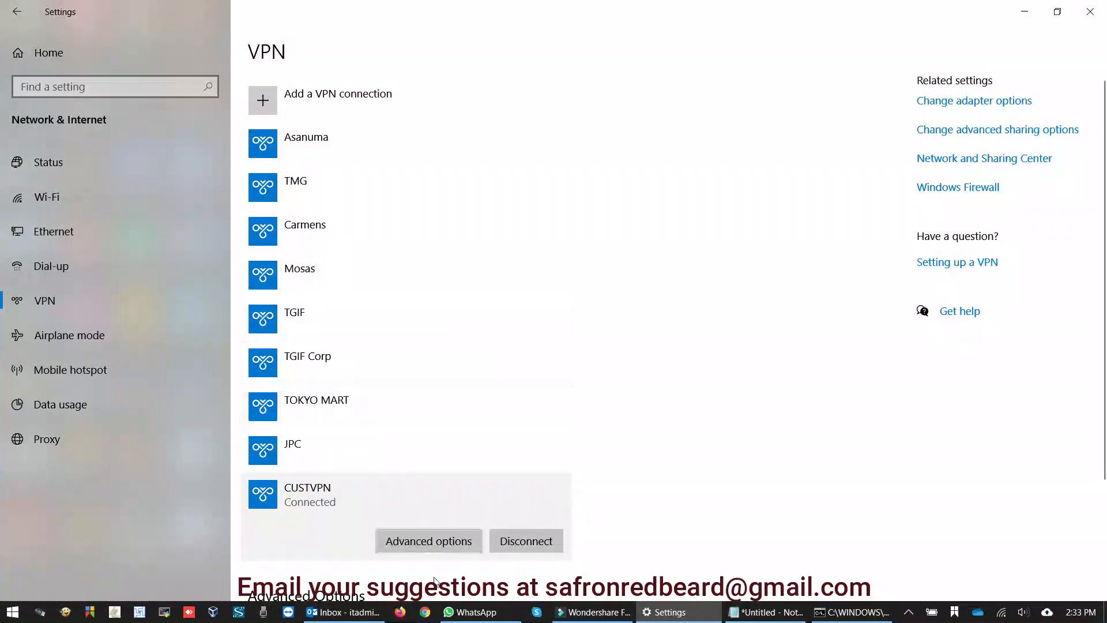
Launch Chrome and load google.com.pk from the address bar.
{"action": "left_click", "coordinate": [427, 613]}
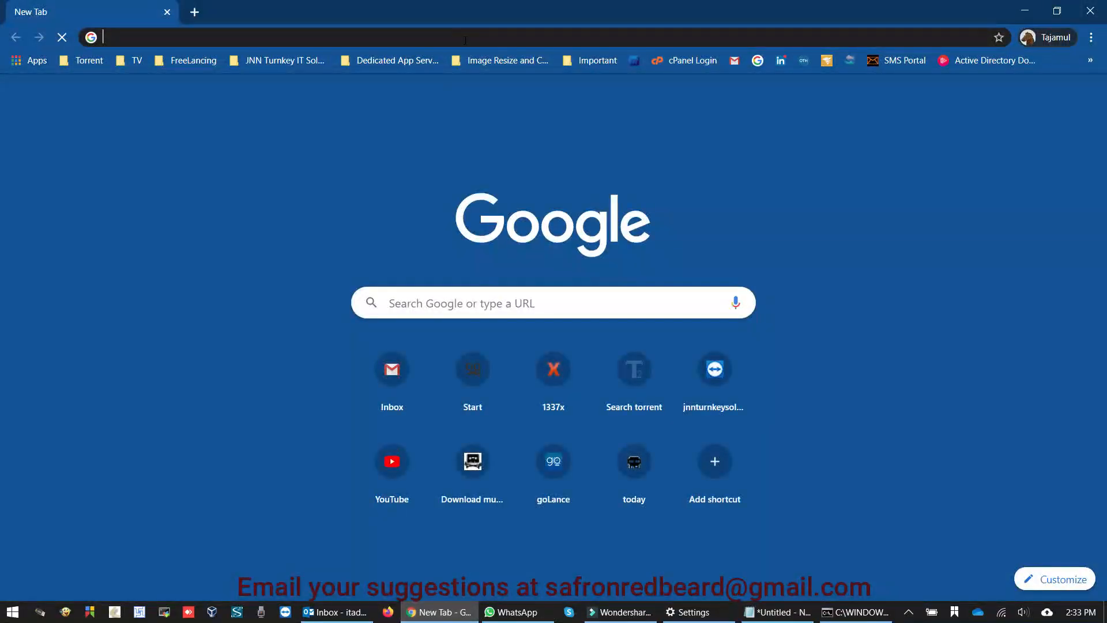
{"action": "type", "text": "google.com.pk"}
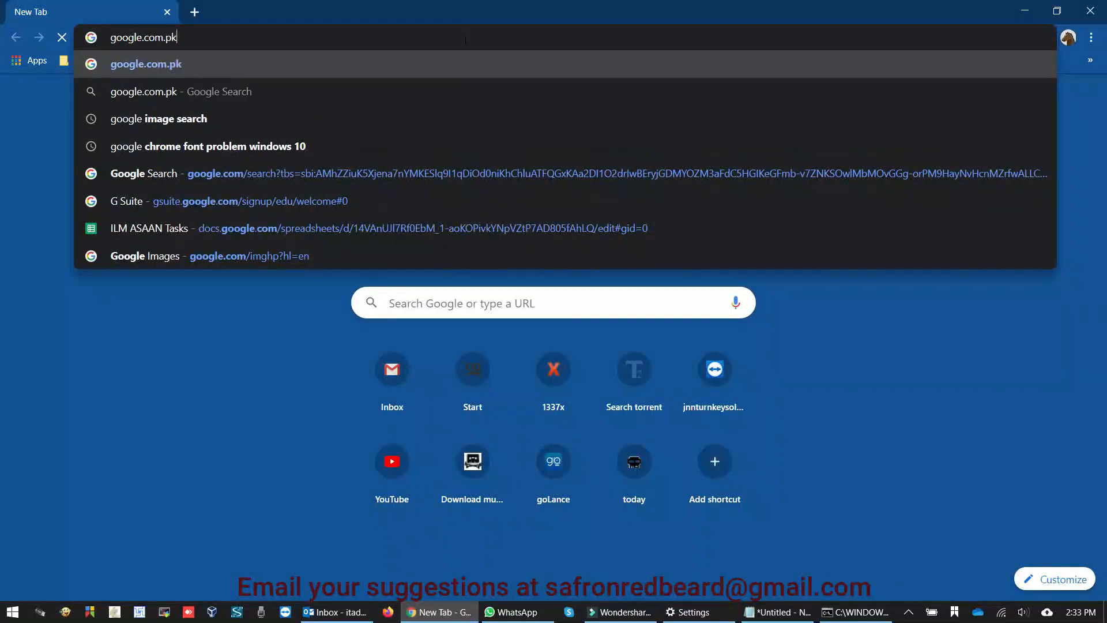
{"action": "key", "text": "Return"}
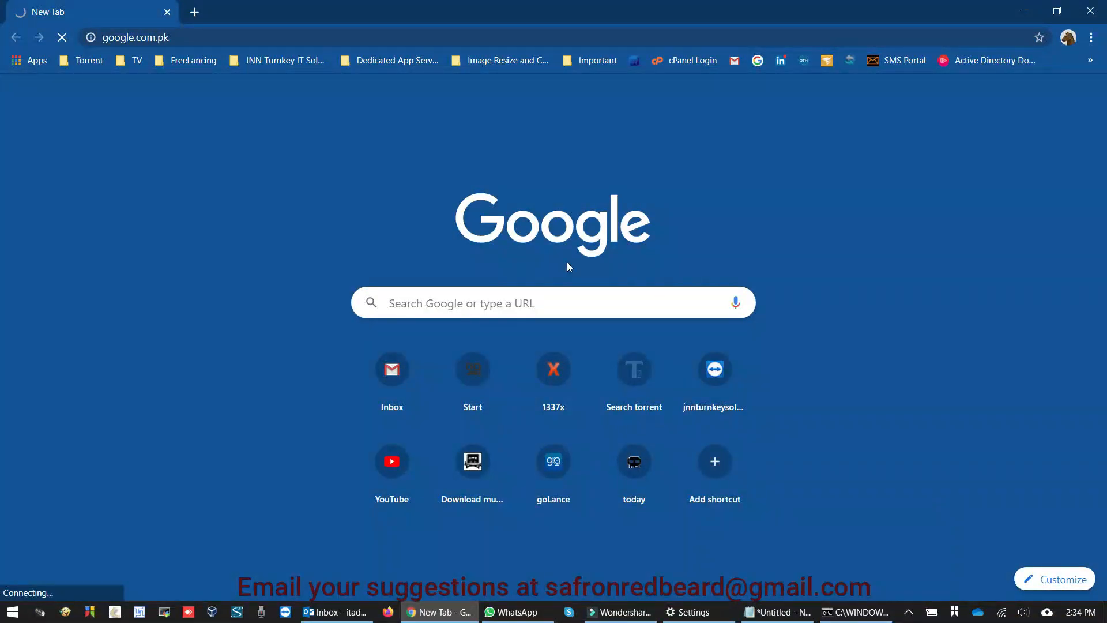
Open the \\172.16.0.15\lectures$ share via Run and maximize the Explorer window.
{"action": "key", "text": "super+r"}
{"action": "type", "text": "\\"}
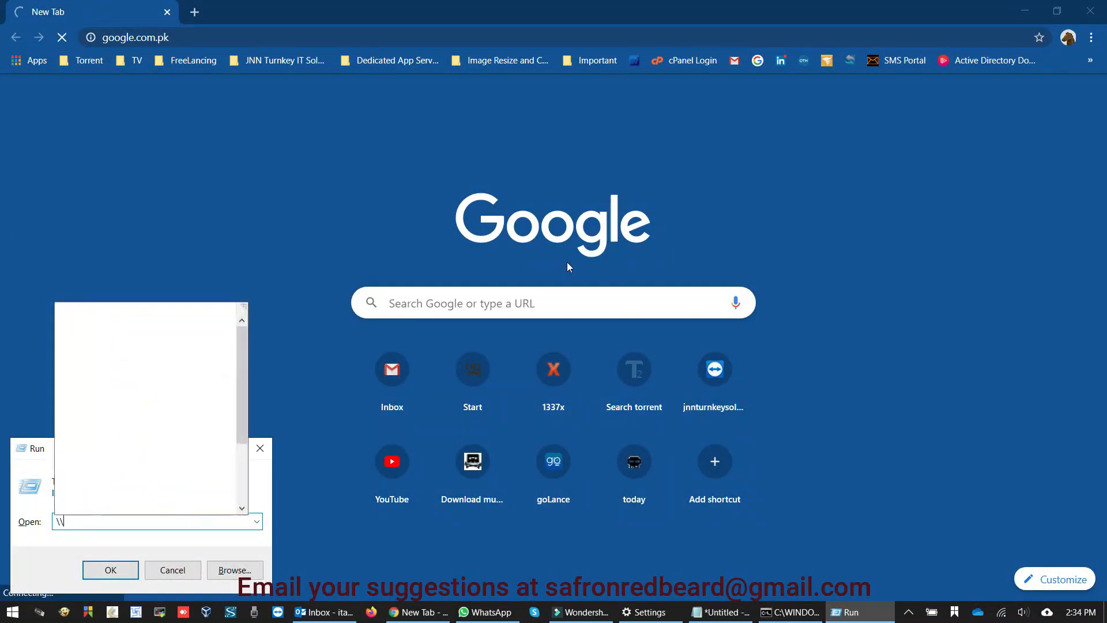
{"action": "type", "text": "172.1"}
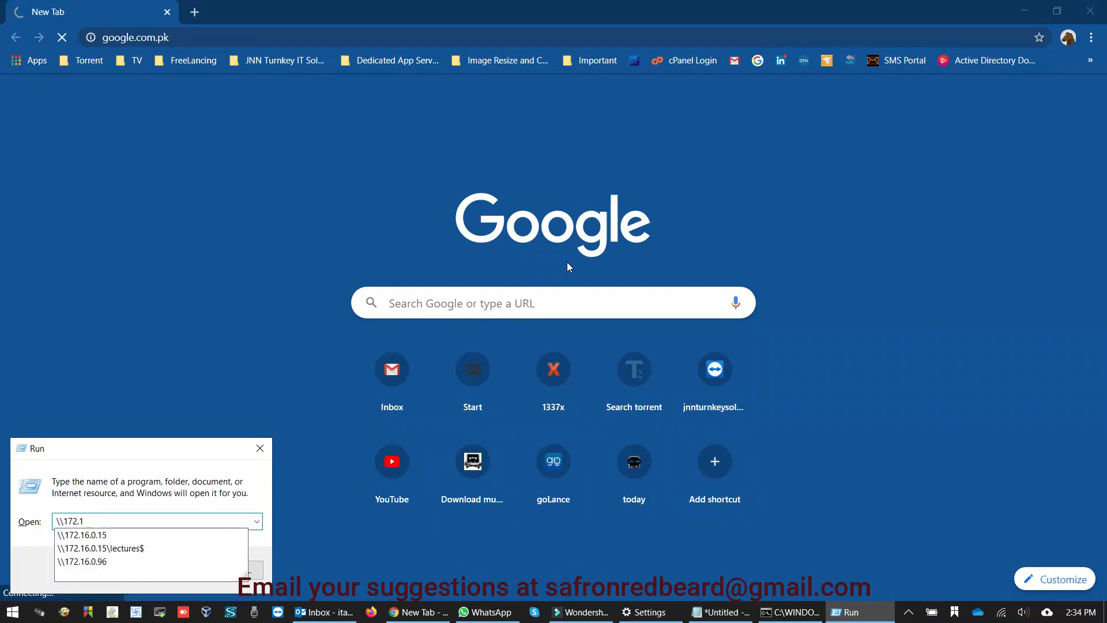
{"action": "key", "text": "Down"}
{"action": "key", "text": "Down"}
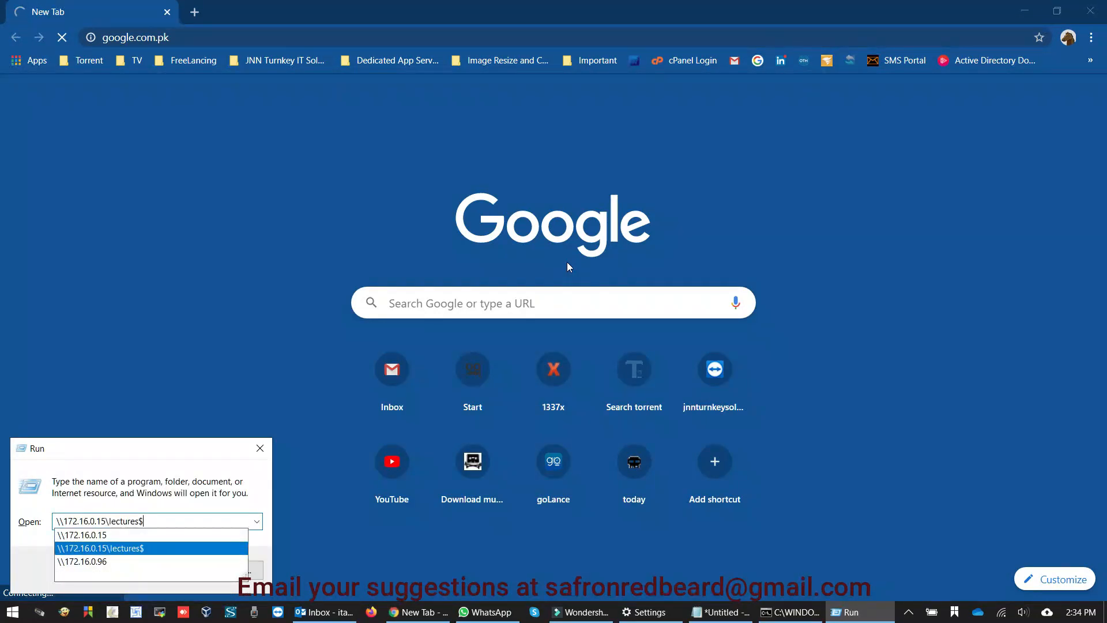
{"action": "key", "text": "Return"}
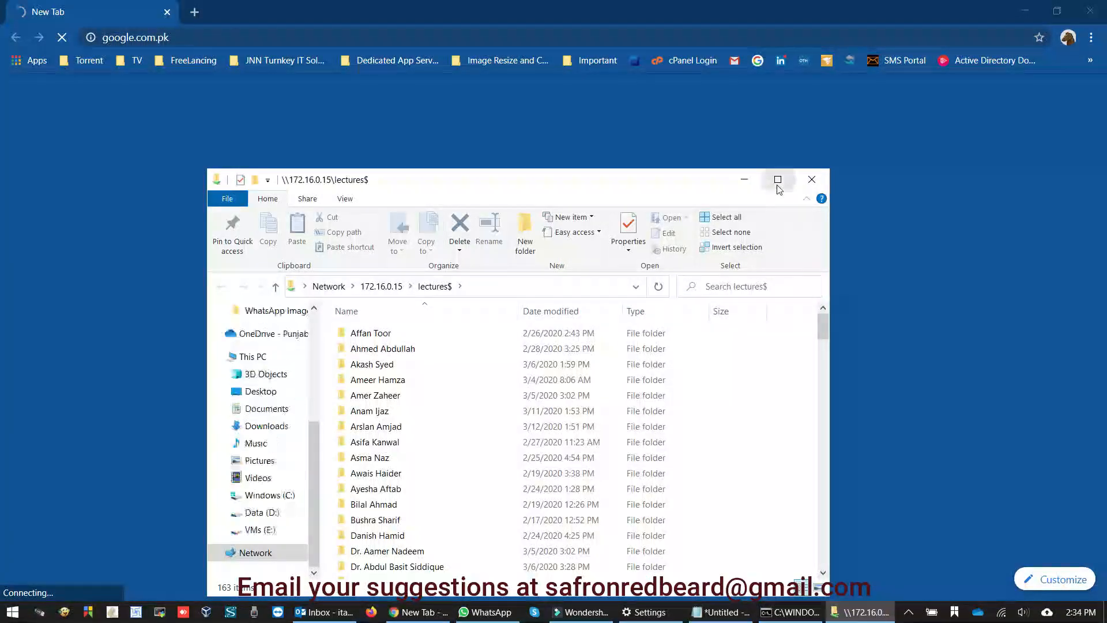
{"action": "left_click", "coordinate": [778, 180]}
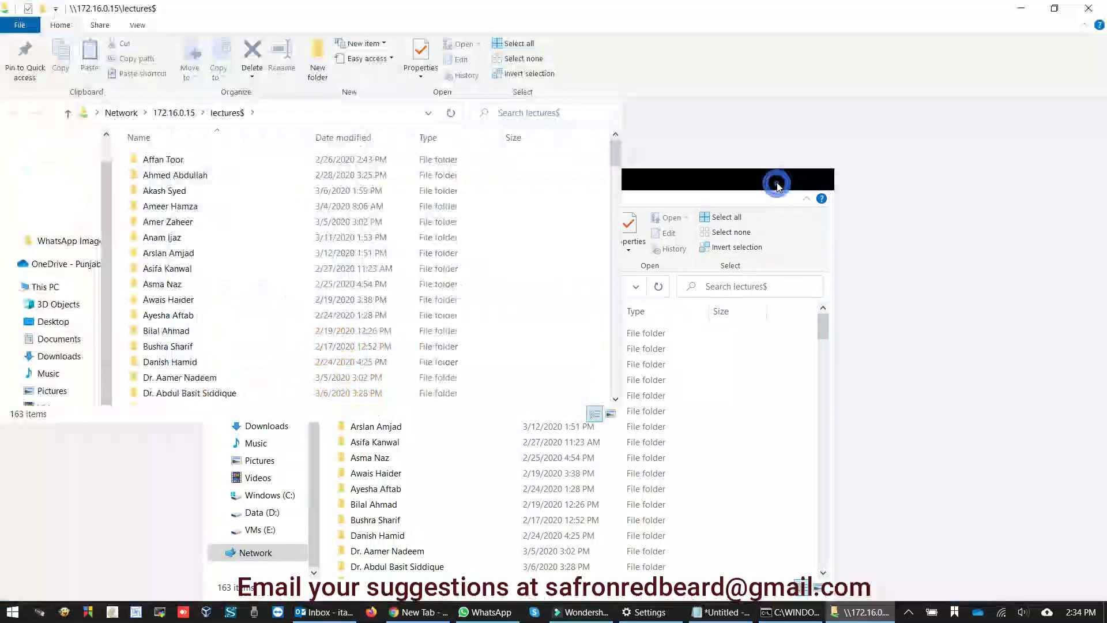
Try the \\172.16.0.15\assigments$ share, then minimize Explorer and cancel its network error.
{"action": "key", "text": "super+r"}
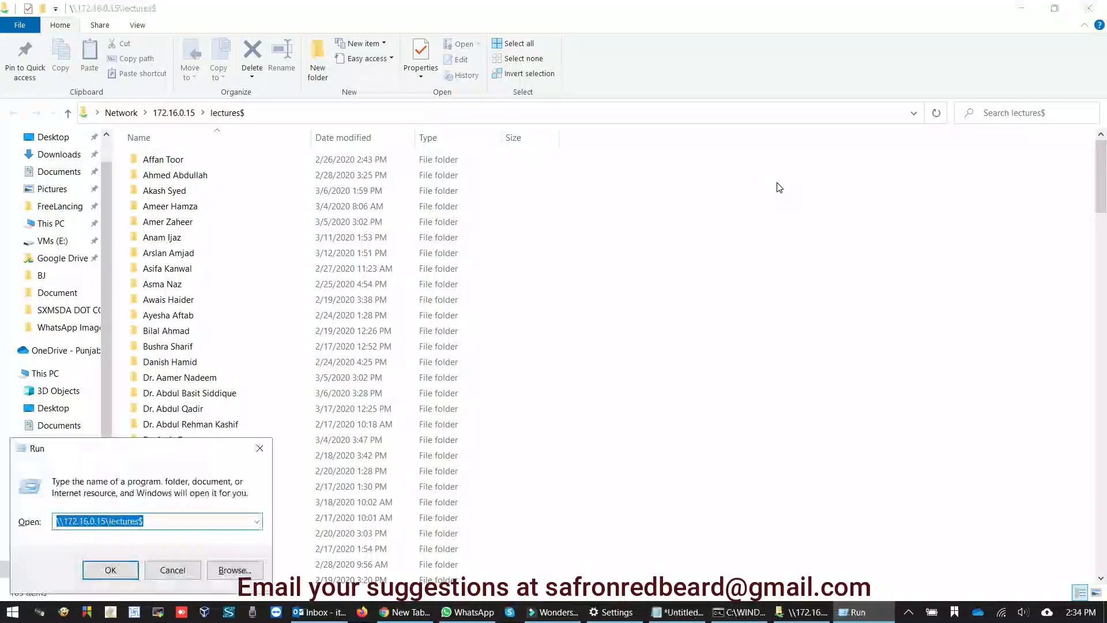
{"action": "key", "text": "shift+Left"}
{"action": "key", "text": "shift+Left"}
{"action": "key", "text": "shift+Left"}
{"action": "key", "text": "shift+Left"}
{"action": "key", "text": "shift+Left"}
{"action": "key", "text": "shift+Left"}
{"action": "key", "text": "shift+Left"}
{"action": "key", "text": "shift+Left"}
{"action": "type", "text": "assigments"}
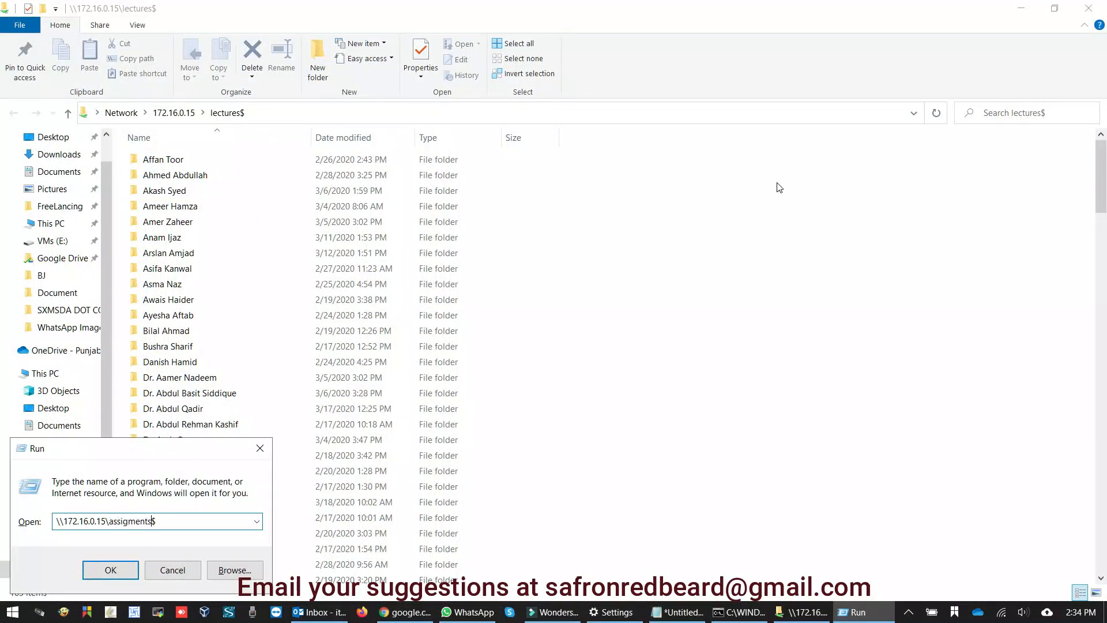
{"action": "key", "text": "Return"}
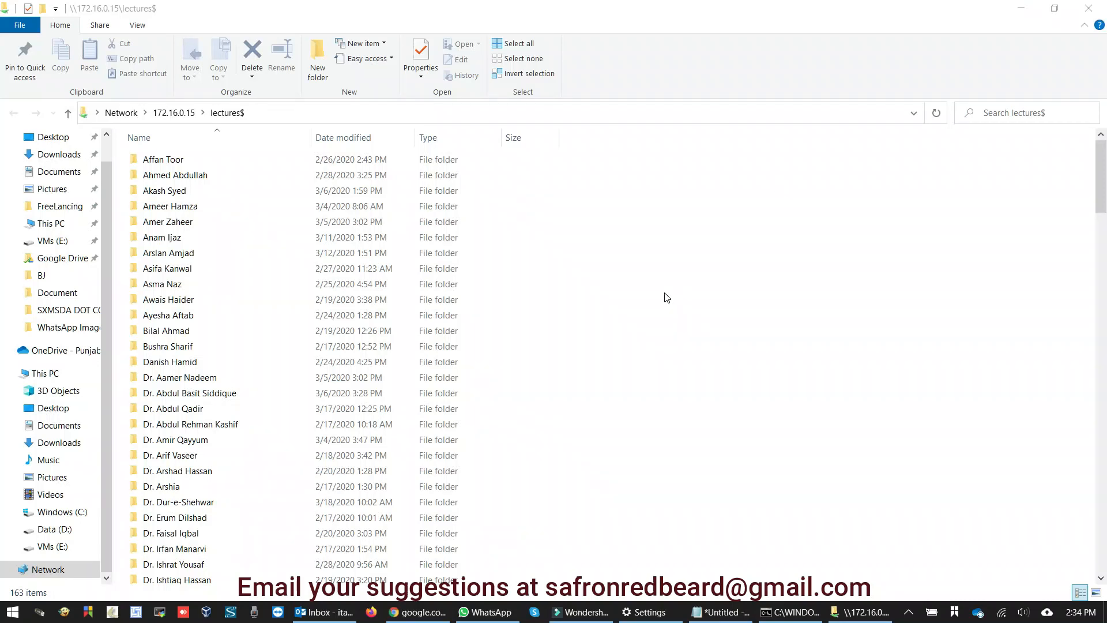
{"action": "key", "text": "super+r"}
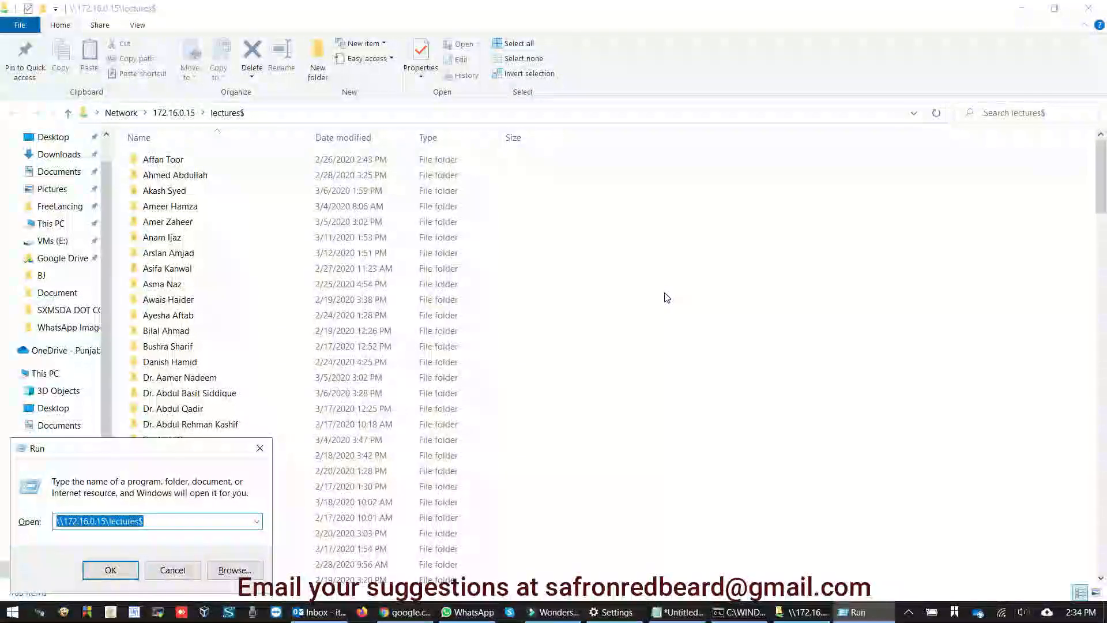
{"action": "key", "text": "Escape"}
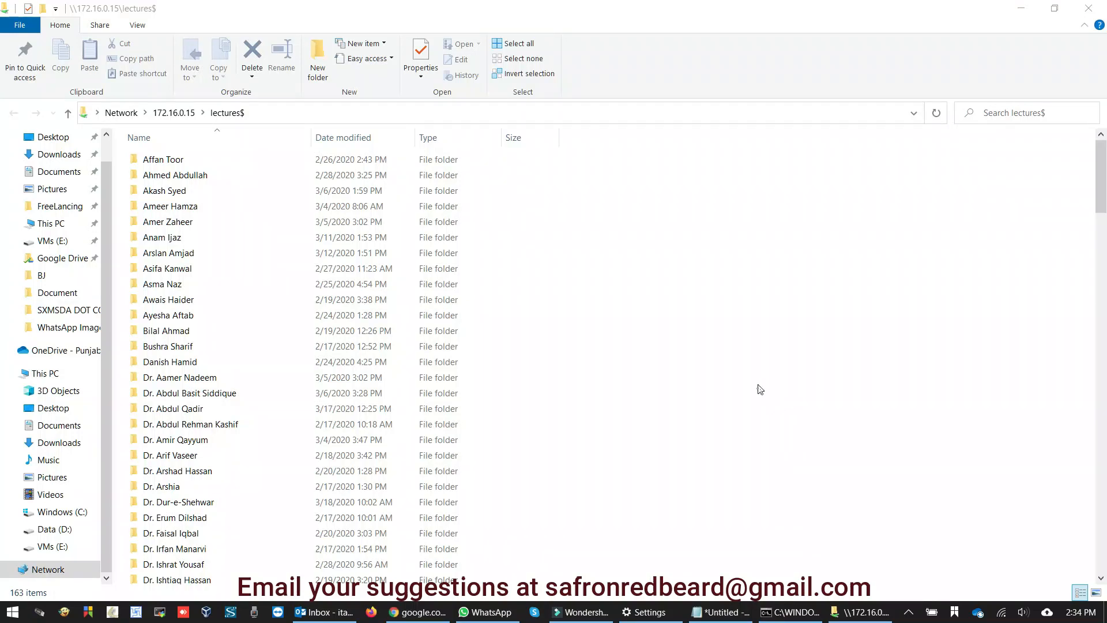
{"action": "left_click", "coordinate": [1018, 7]}
{"action": "left_click", "coordinate": [664, 324]}
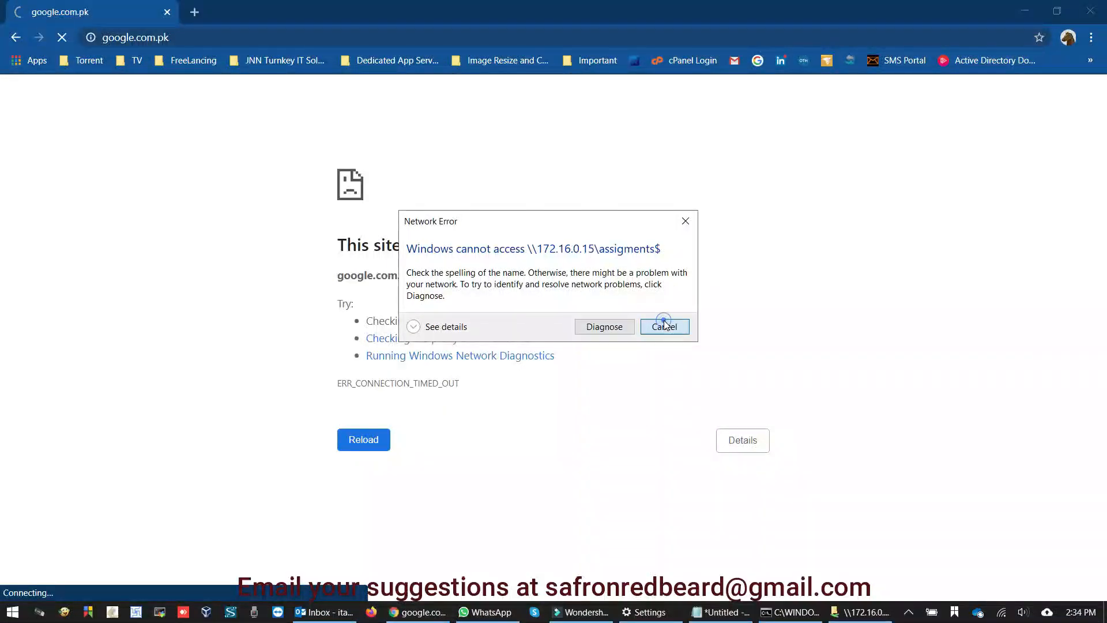